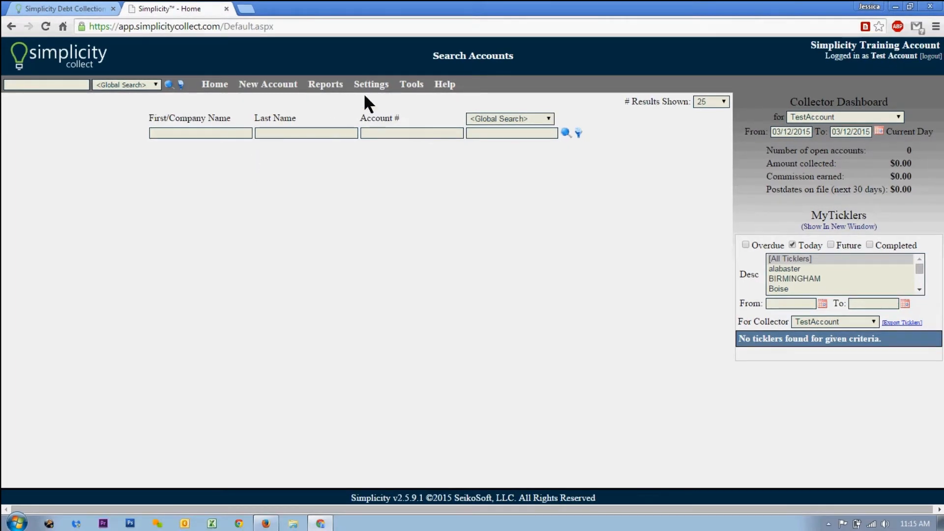
# Go to the Collectors / Employees page from the Settings menu
pyautogui.click(381, 92)
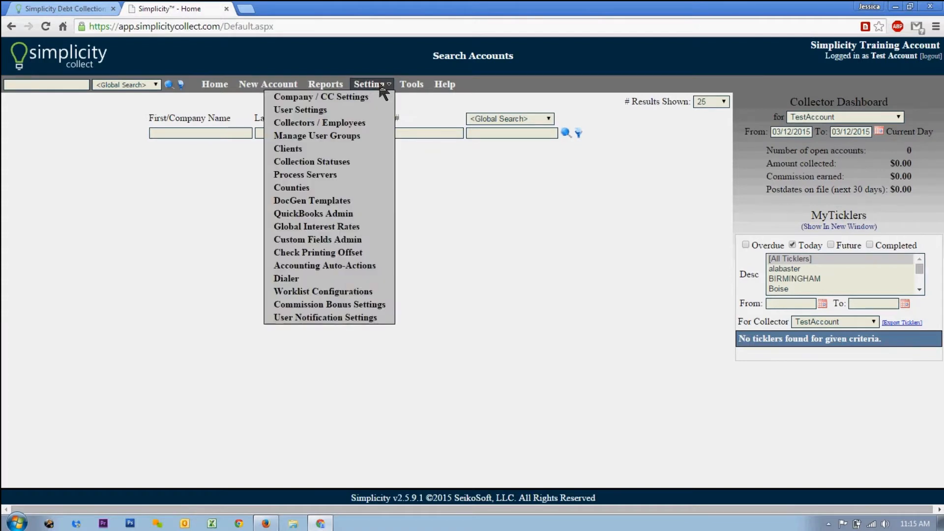
pyautogui.click(349, 126)
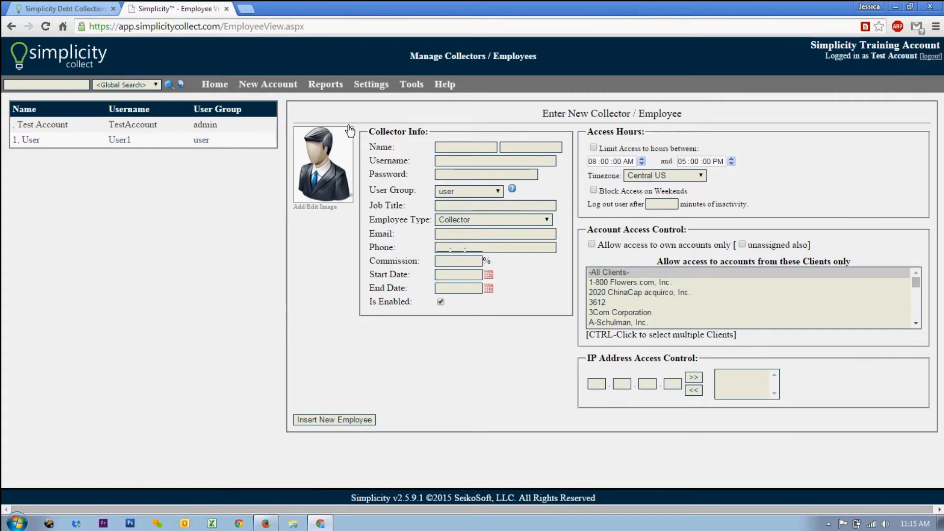
# Fill in username User2 and the account password, then view the user group options
pyautogui.click(459, 162)
pyautogui.write('User2')
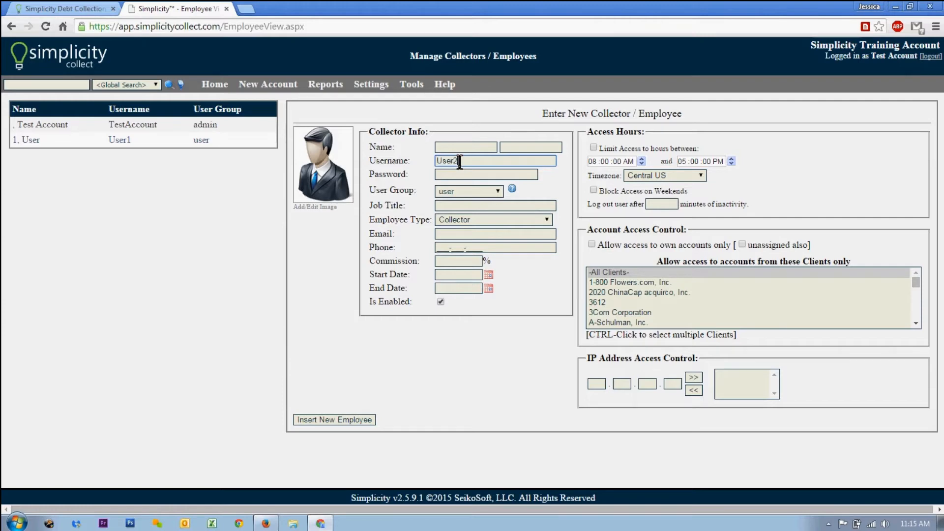
pyautogui.press('Tab')
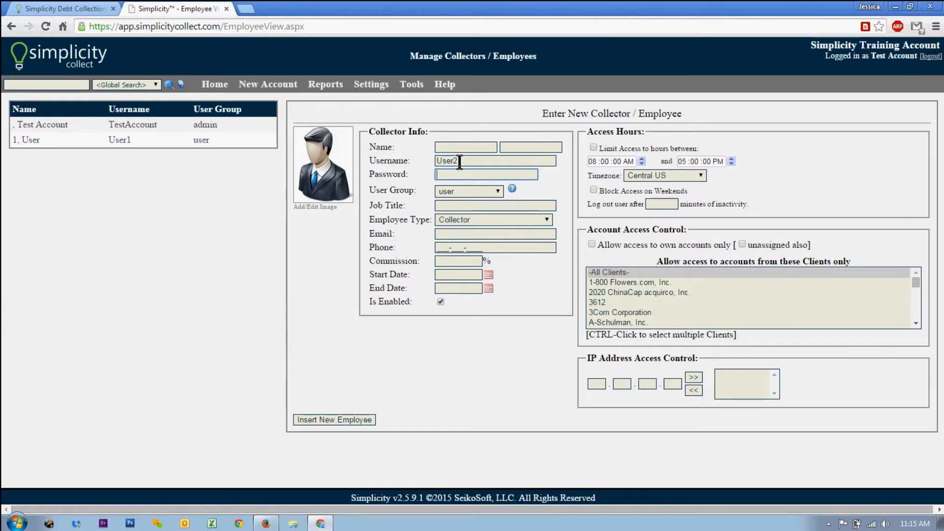
pyautogui.write('1234')
pyautogui.click(465, 191)
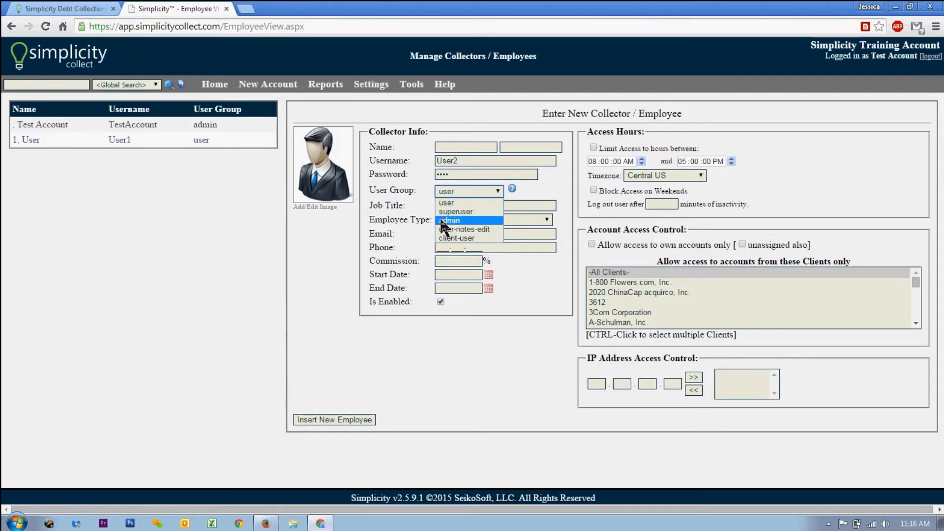
# Keep group 'user', name the employee John Doe, and keep employee type Collector
pyautogui.click(458, 203)
pyautogui.click(460, 149)
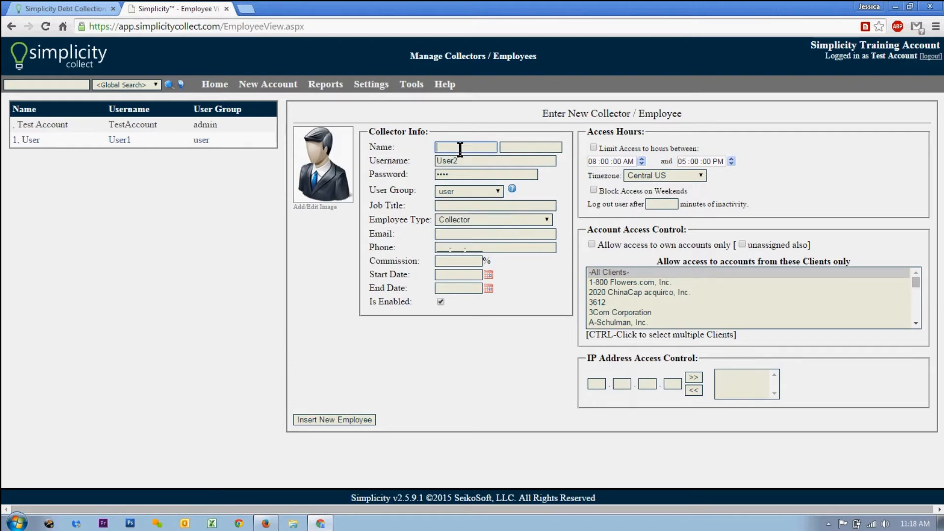
pyautogui.write('John')
pyautogui.press('Tab')
pyautogui.write('Doe')
pyautogui.click(482, 221)
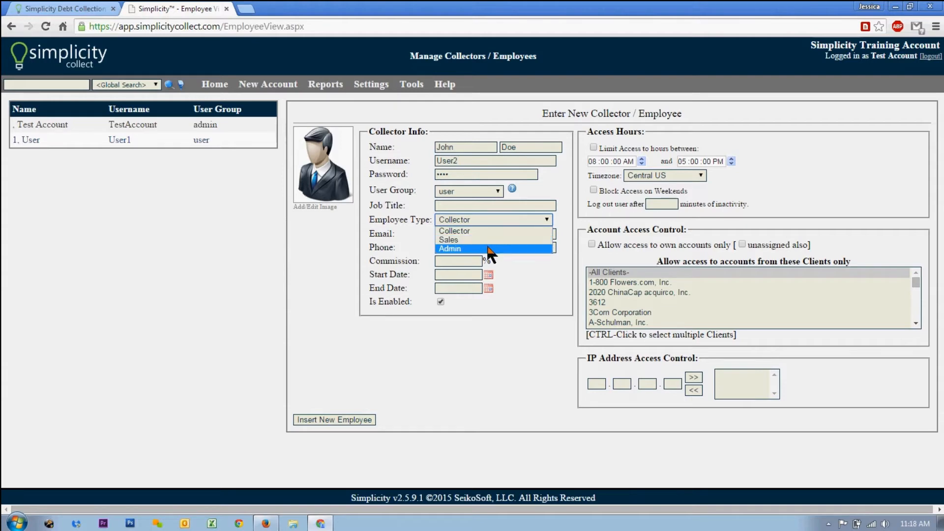
pyautogui.click(465, 231)
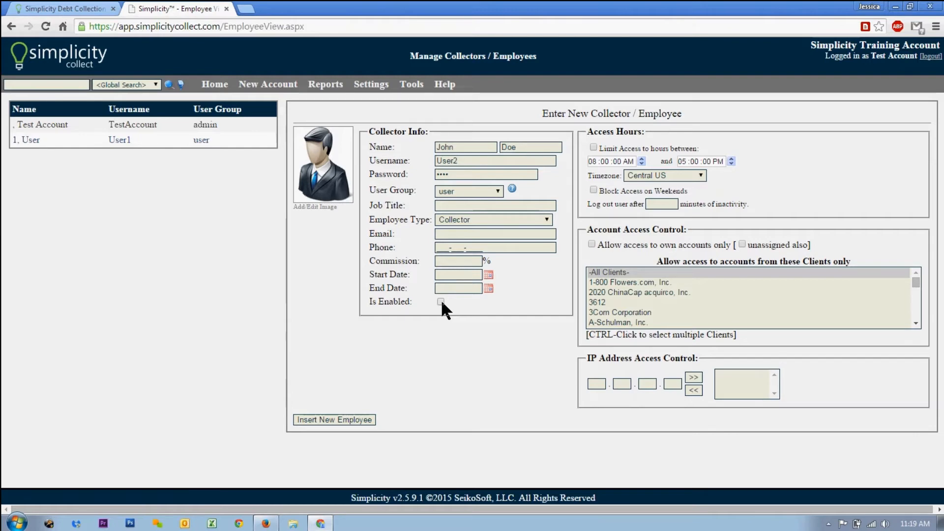
# Enable the account, keep Central US timezone, and set logout after 5 inactive minutes
pyautogui.click(441, 301)
pyautogui.click(696, 173)
pyautogui.click(696, 173)
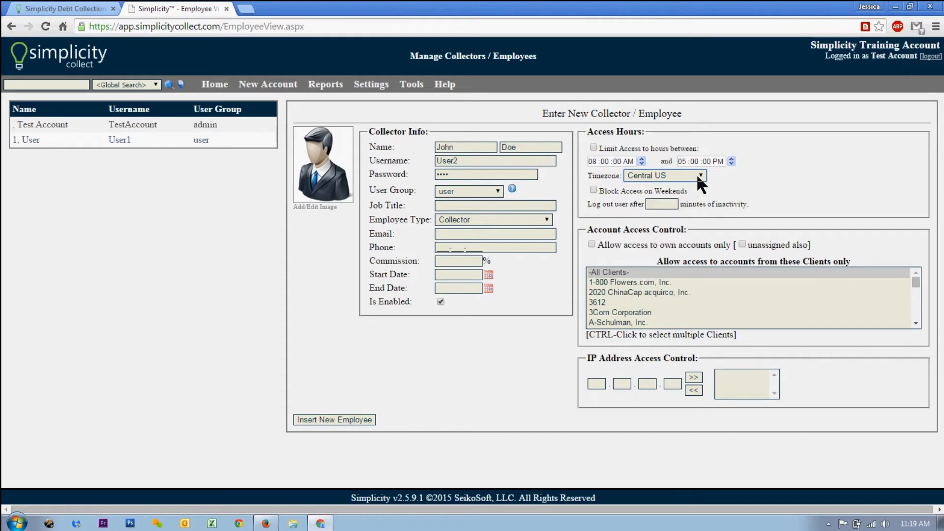
pyautogui.click(665, 204)
pyautogui.write('5')
pyautogui.click(832, 235)
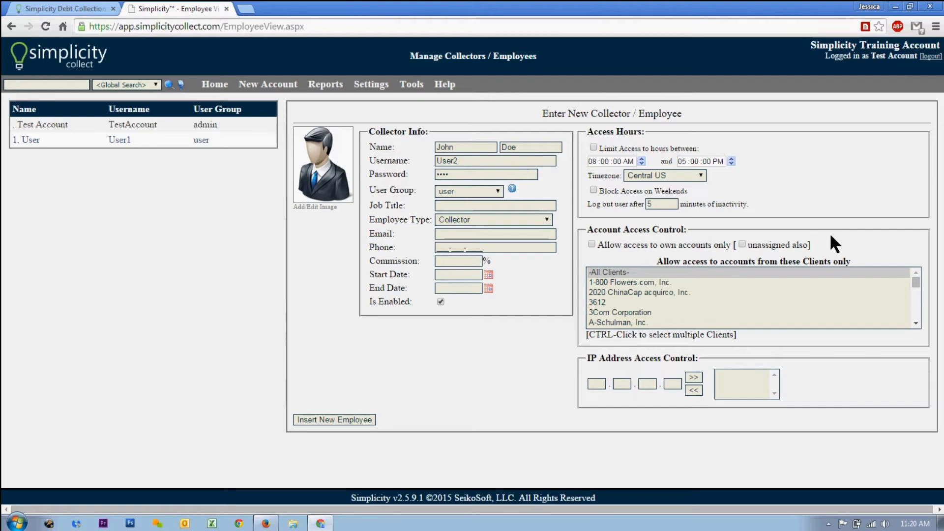
# Leave 'own accounts only' unchecked and grant access to -All Clients-
pyautogui.click(592, 244)
pyautogui.click(609, 283)
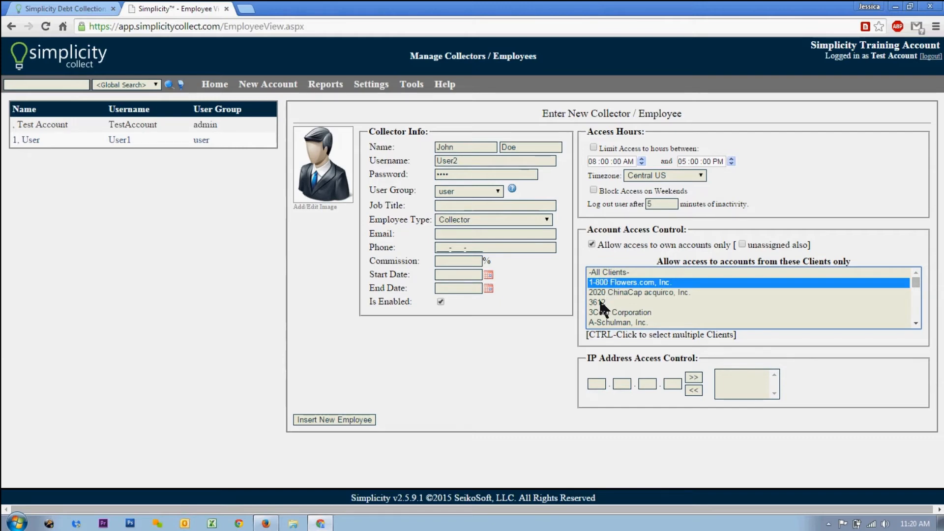
pyautogui.keyDown('ctrl'); pyautogui.click(600, 302); pyautogui.keyUp('ctrl')
pyautogui.keyDown('ctrl'); pyautogui.click(603, 312); pyautogui.keyUp('ctrl')
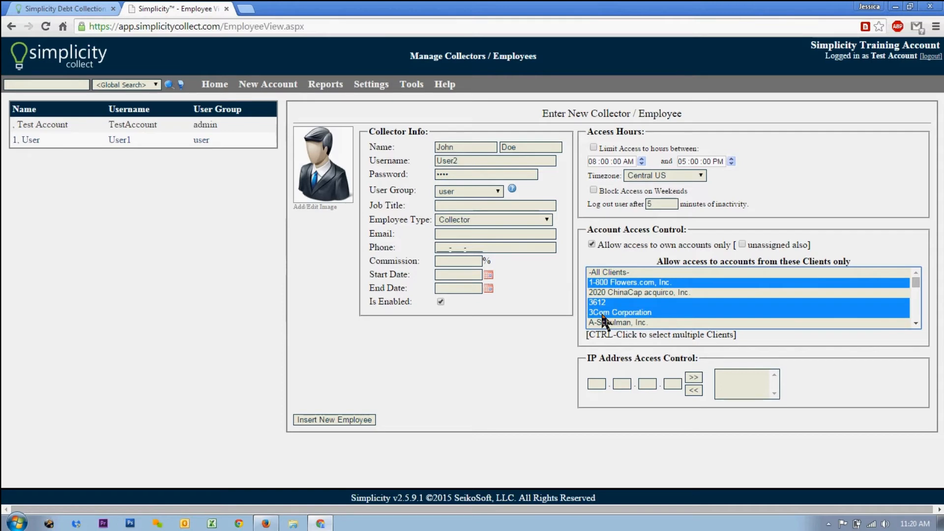
pyautogui.click(591, 243)
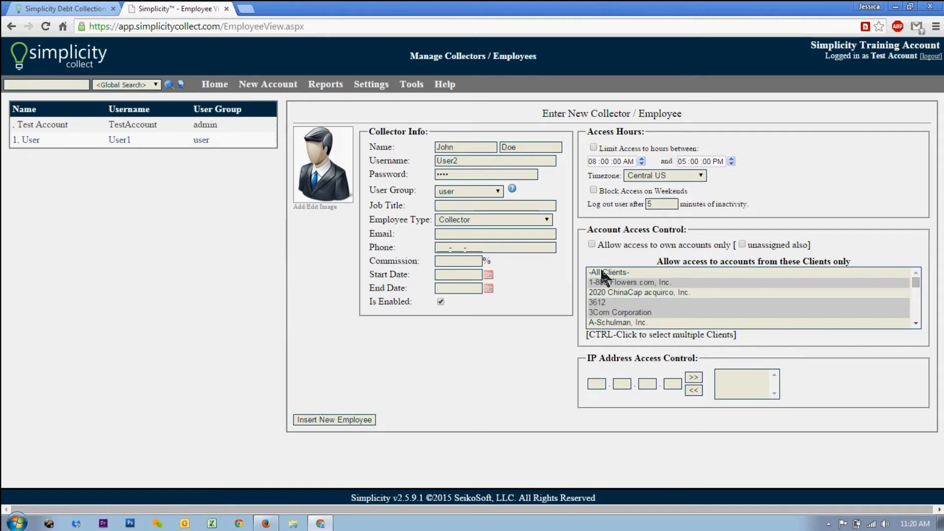
pyautogui.click(604, 272)
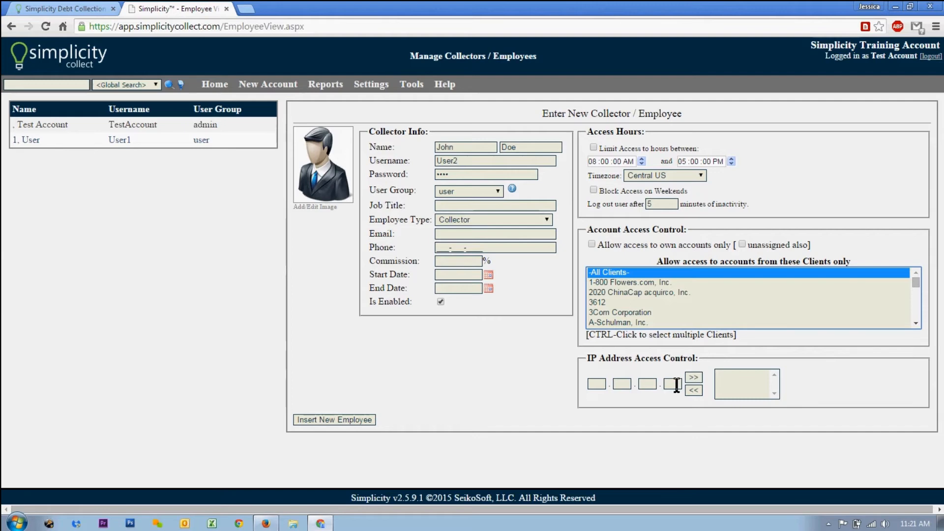
# Keep the default photo and insert User2 as a new employee
pyautogui.click(643, 407)
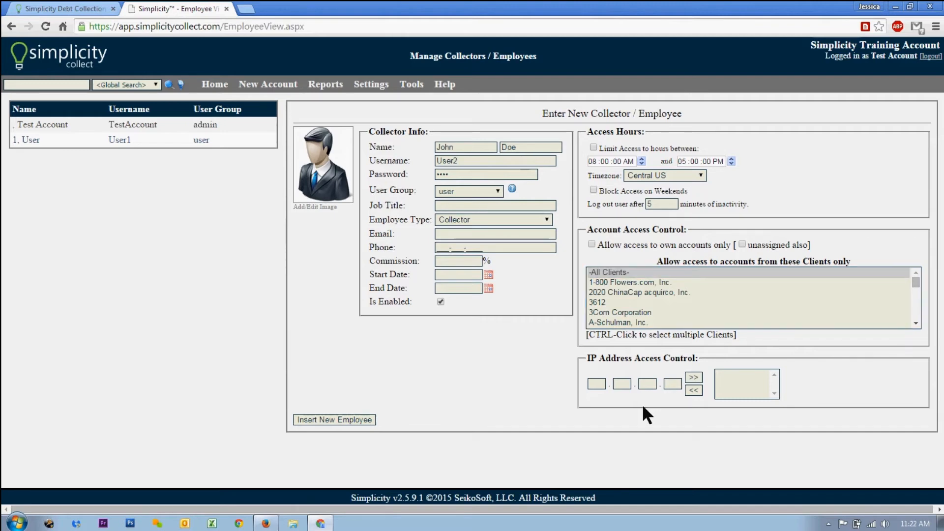
pyautogui.click(305, 209)
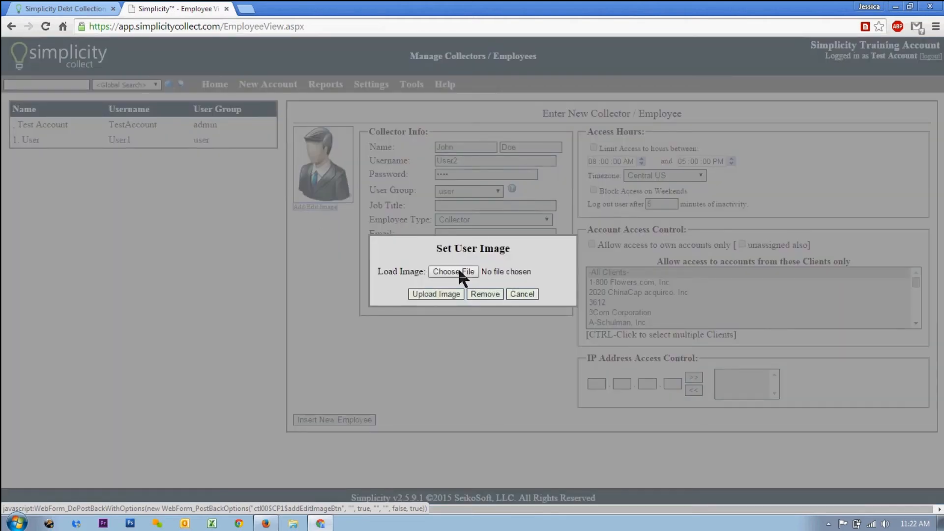
pyautogui.click(520, 295)
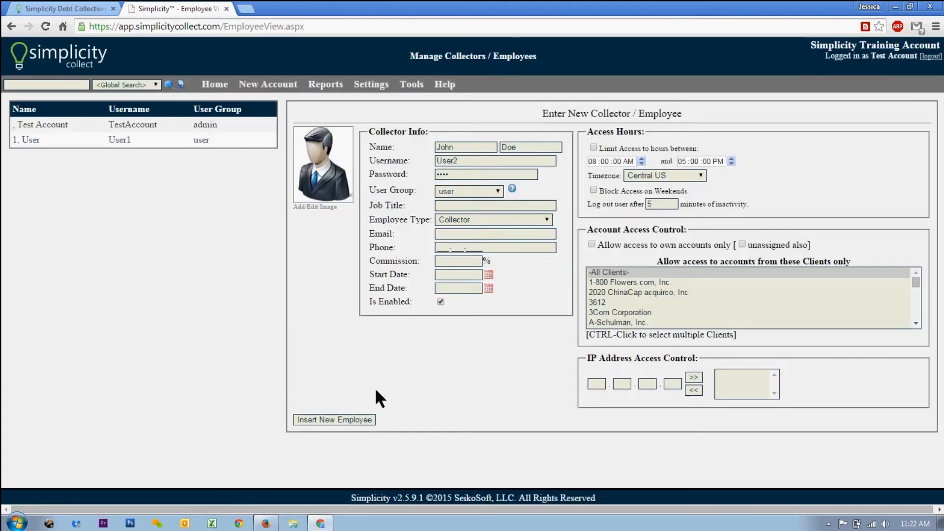
pyautogui.click(362, 419)
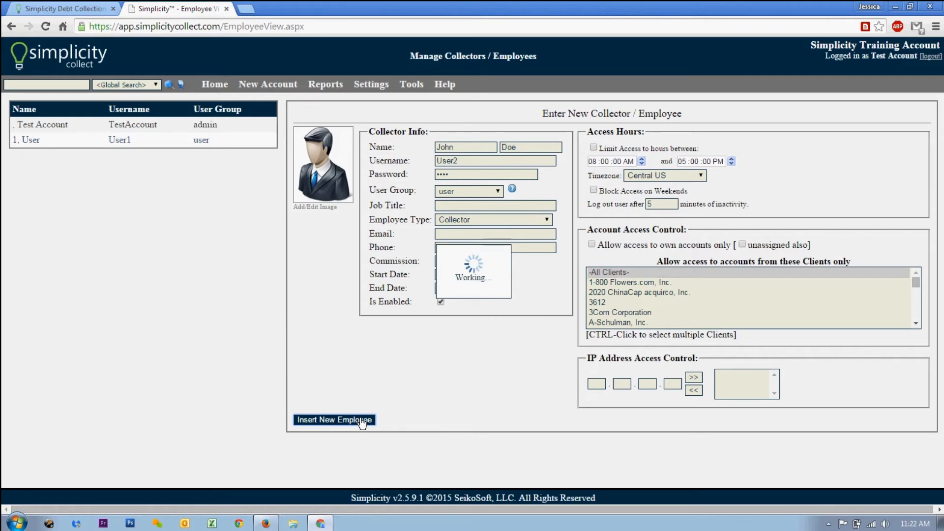
# Toggle User1's Is Enabled setting, then start a blank new employee entry
pyautogui.click(202, 149)
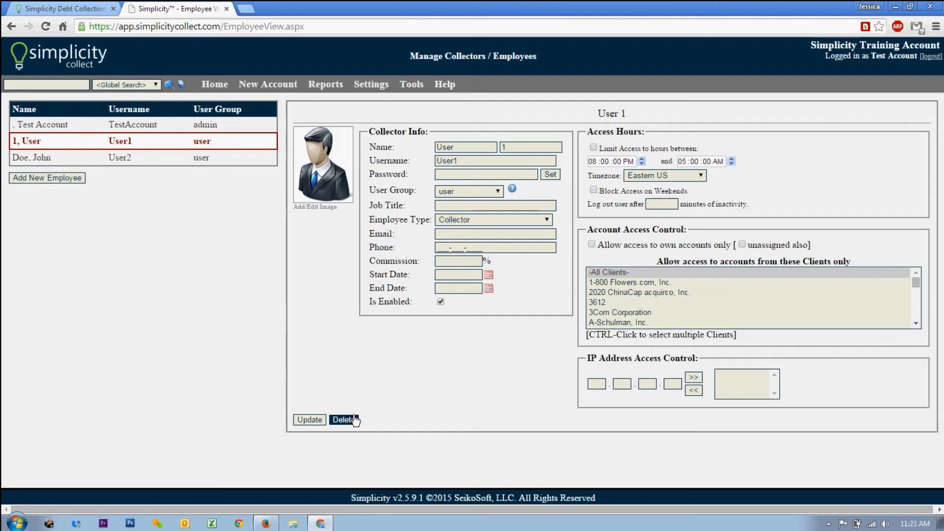
pyautogui.click(440, 302)
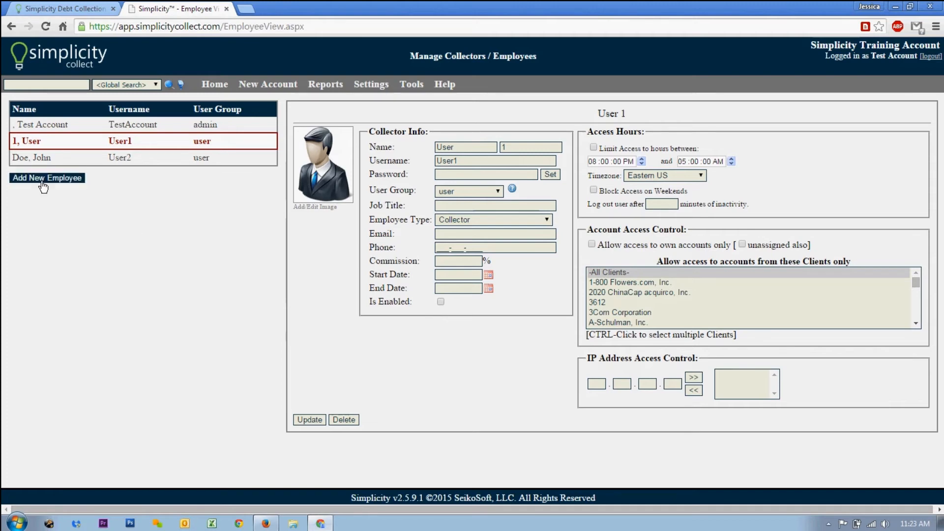
pyautogui.click(42, 178)
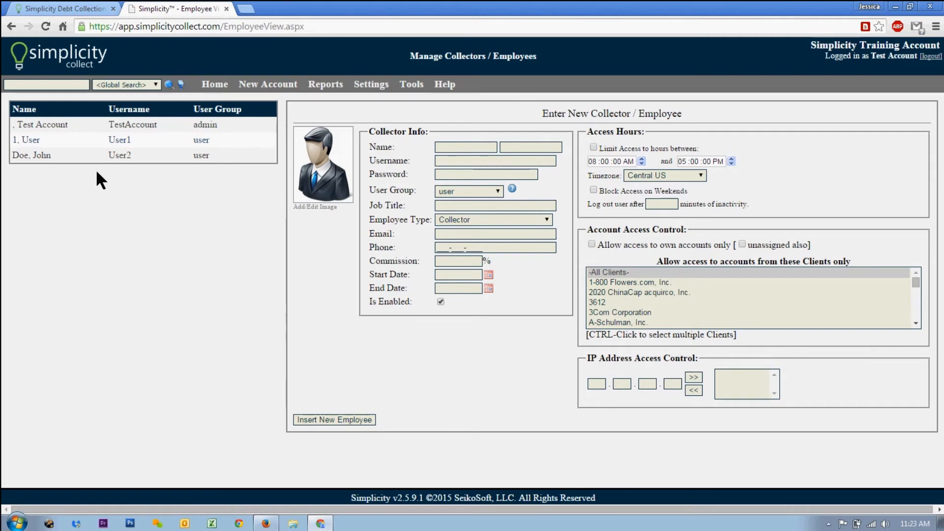
# Open the 'user' group's rights checklist under Settings > Manage User Groups
pyautogui.click(371, 85)
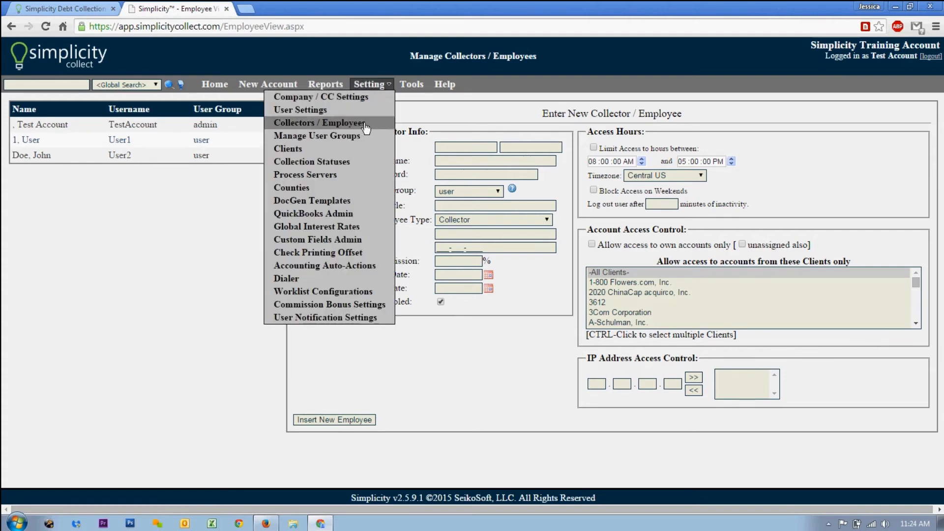
pyautogui.click(351, 140)
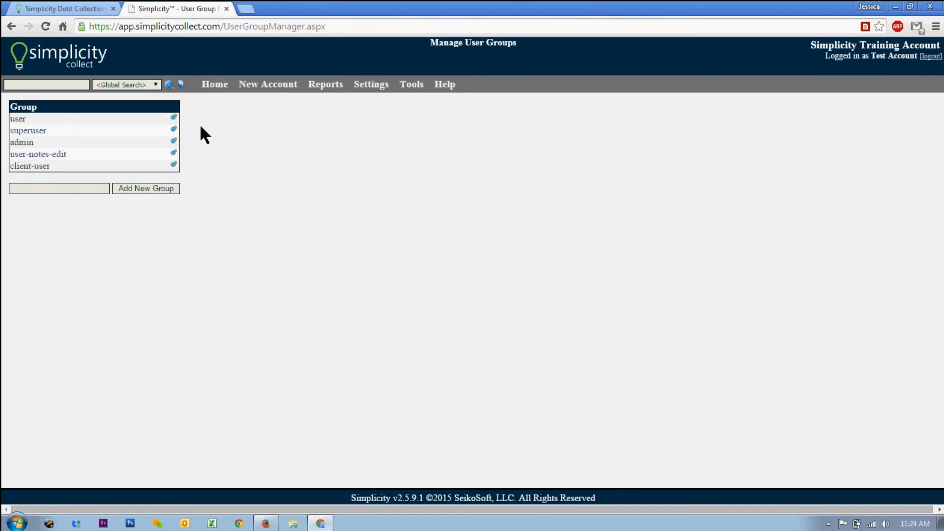
pyautogui.click(175, 119)
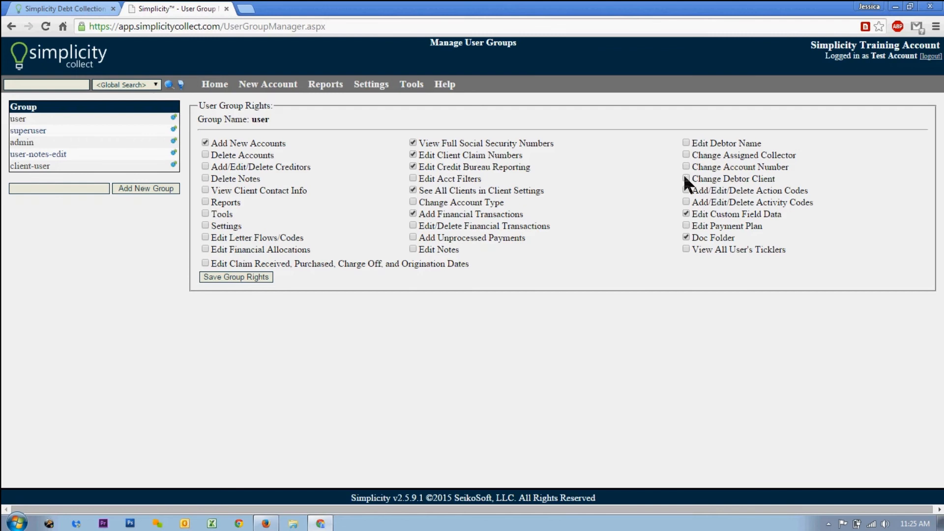
pyautogui.click(241, 278)
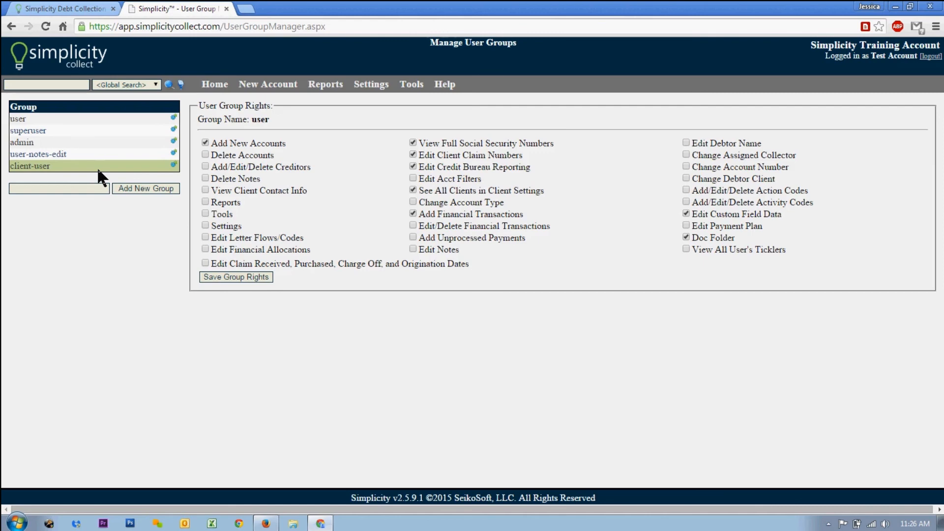
pyautogui.click(84, 188)
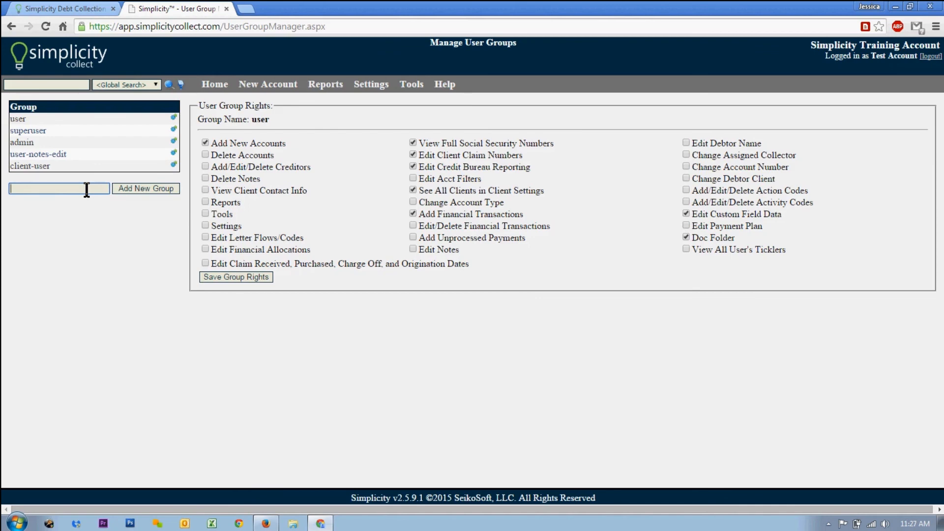
# Create a user group named user2 and display its rights checklist
pyautogui.write('user2')
pyautogui.click(171, 191)
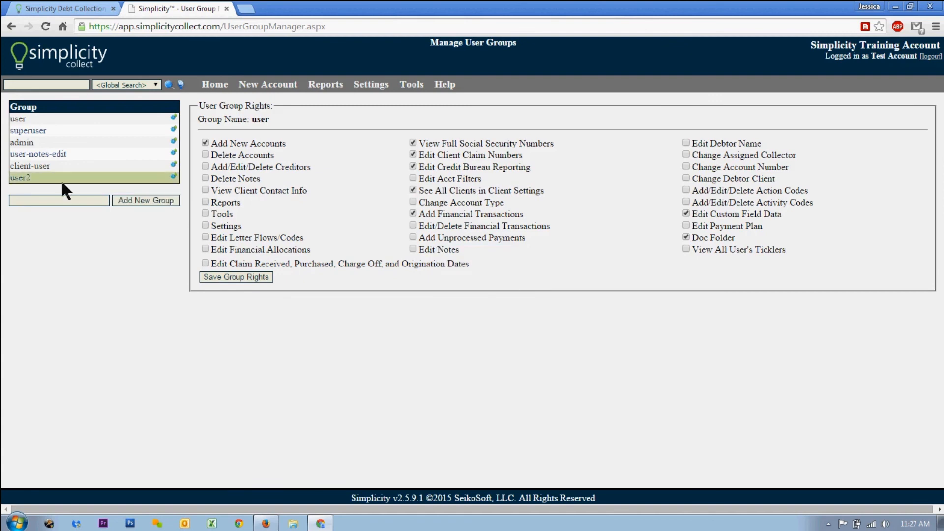
pyautogui.click(174, 177)
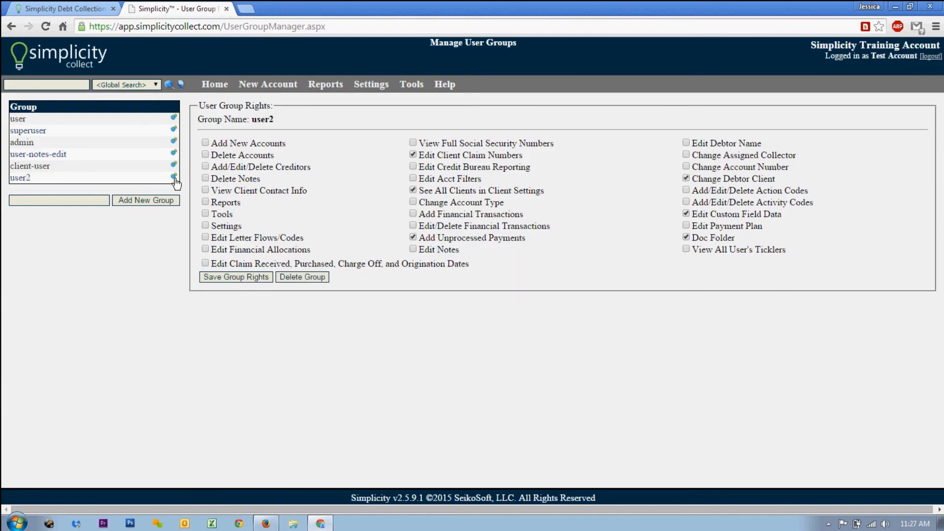